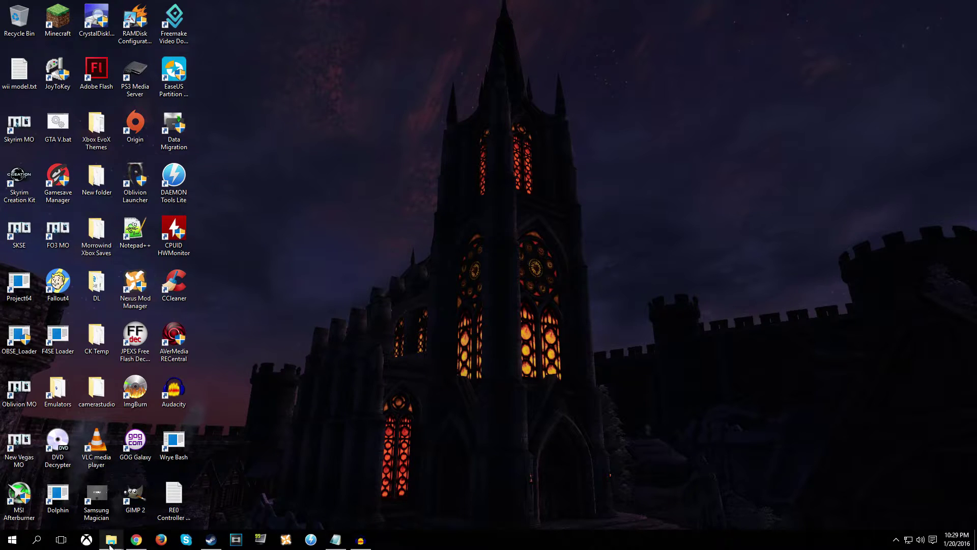
- Open config.ini from the RESIDENT EVIL 0 HD REMASTER folder
mouse_move(111, 539)
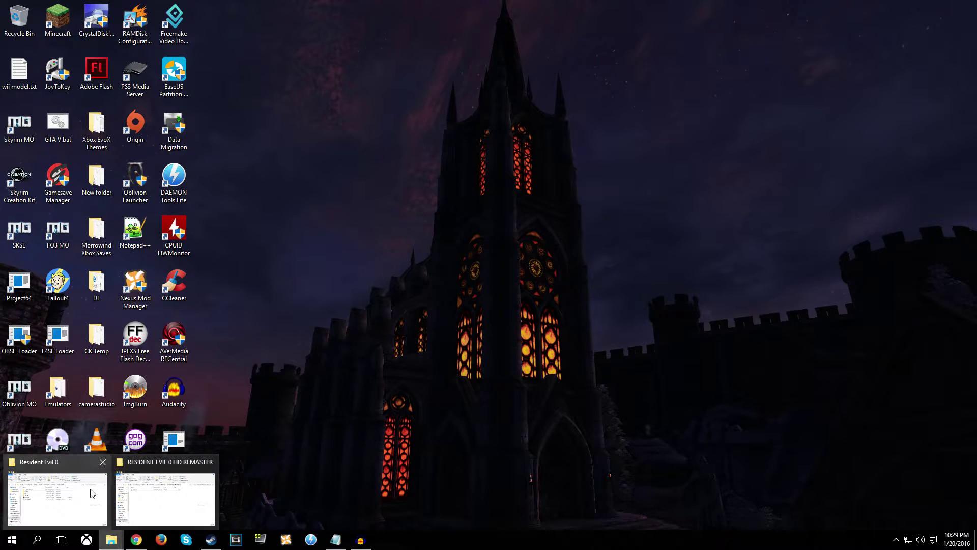
mouse_move(92, 493)
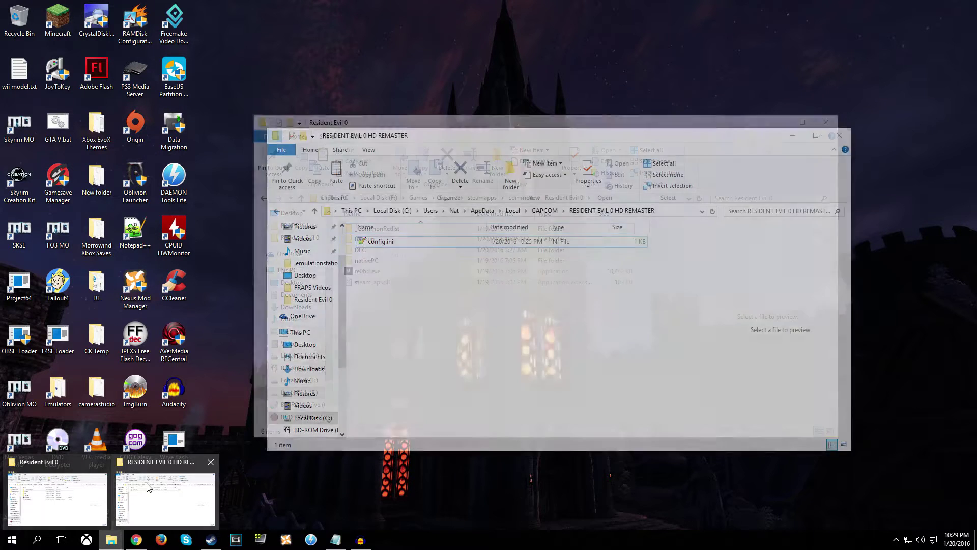
left_click(165, 498)
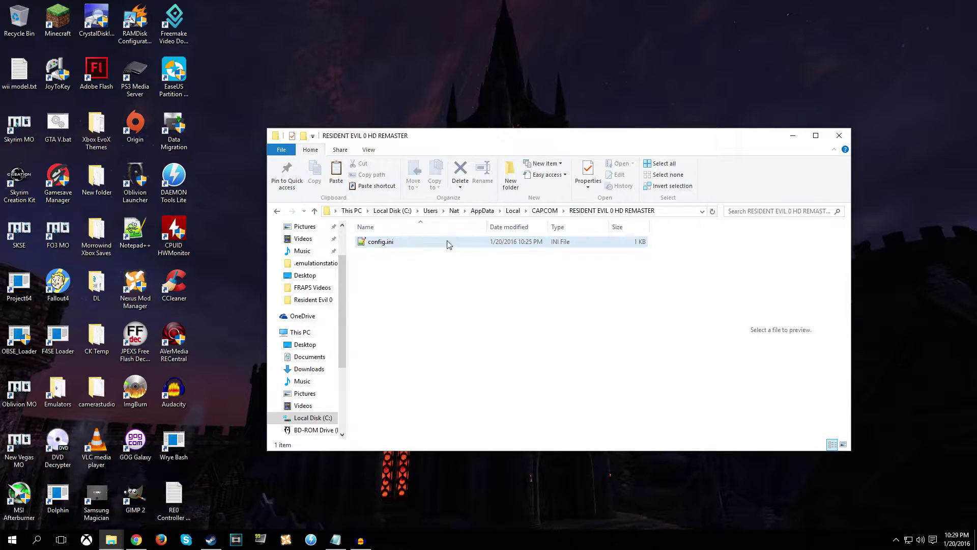
double_click(392, 246)
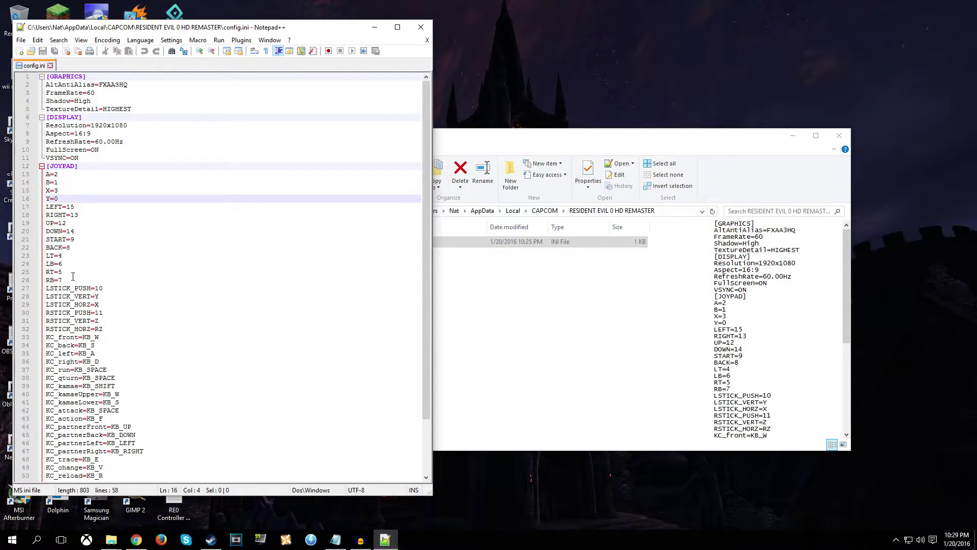
- Review the A, B, X and Y button assignments in the JOYPAD section of config.ini, and close the file
left_click(74, 175)
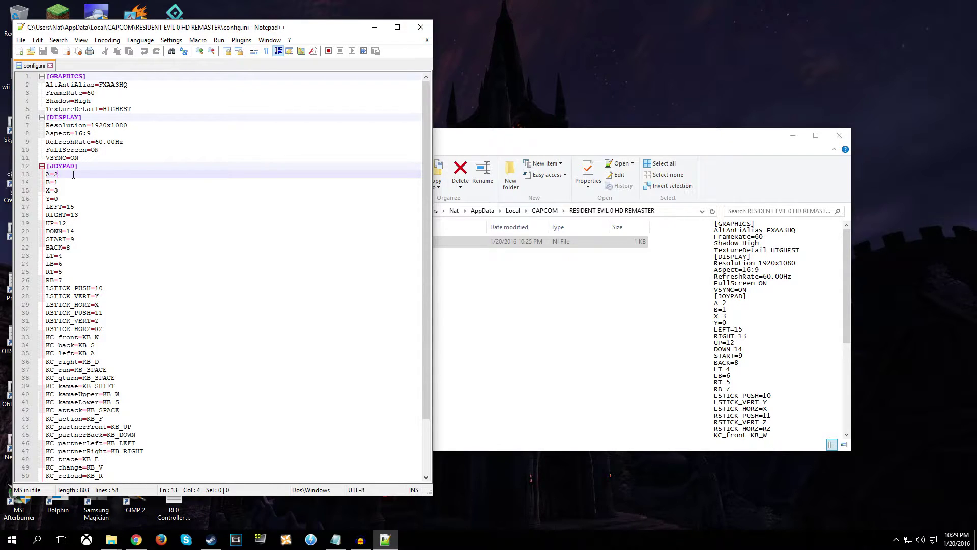
left_click_drag(65, 177, 47, 174)
left_click(63, 174)
key("Down")
key("Down")
key("Down")
key("Down")
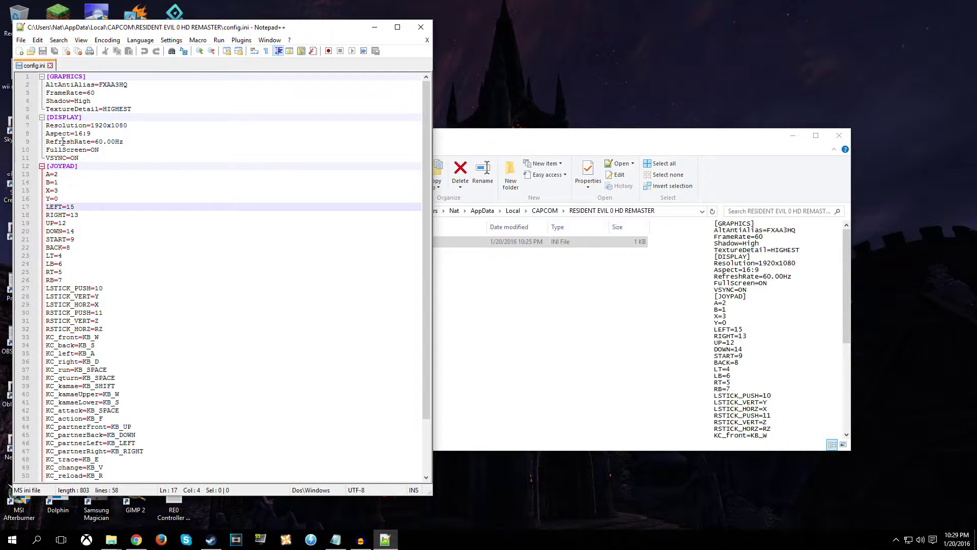
left_click(20, 40)
left_click(50, 371)
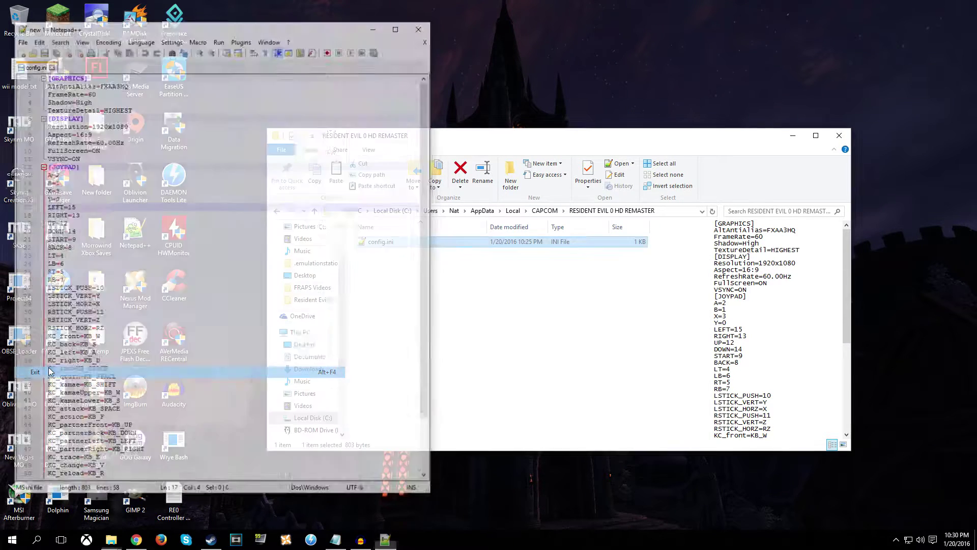
left_click(480, 292)
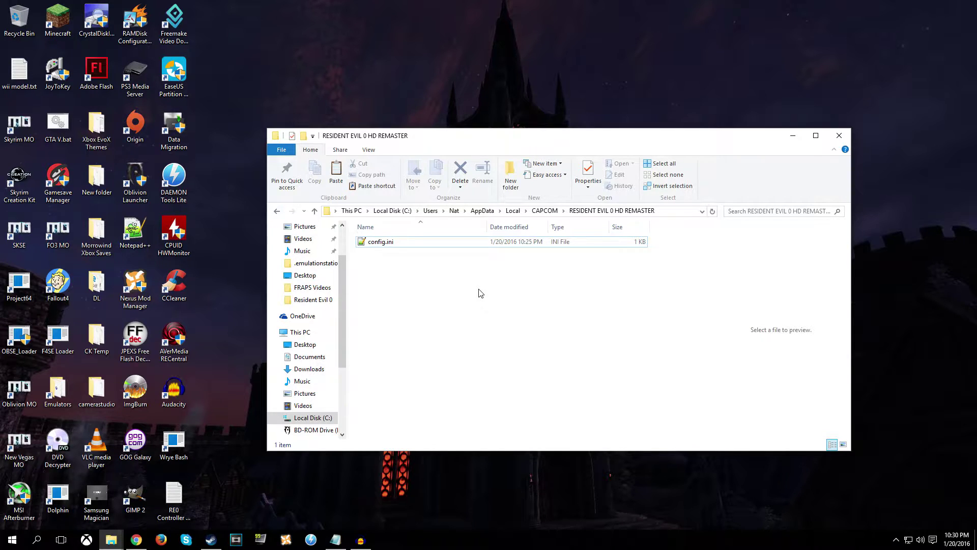
key("alt+F4")
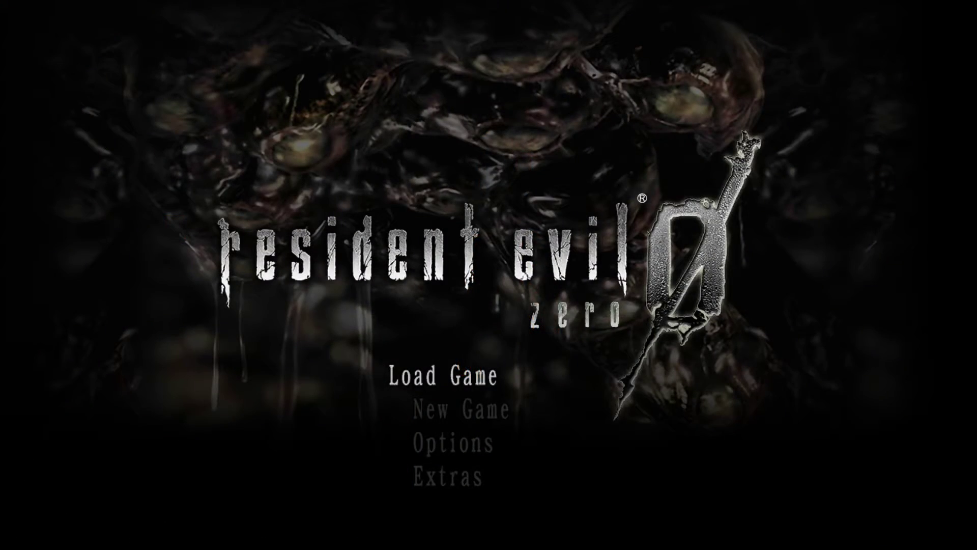
- Open the Controls configuration in the game's Options from the title screen
key("Down")
key("Down")
key("Return")
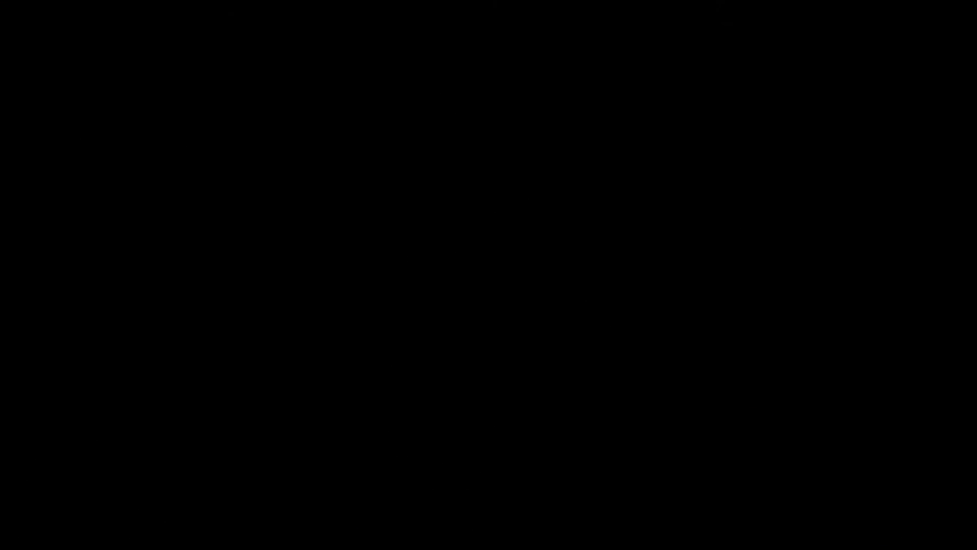
key("Down")
key("Down")
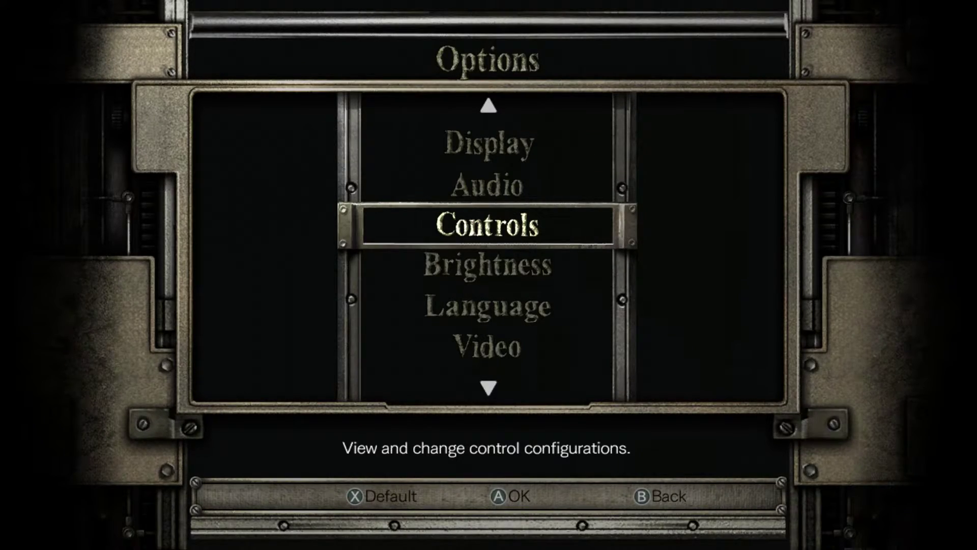
key("Return")
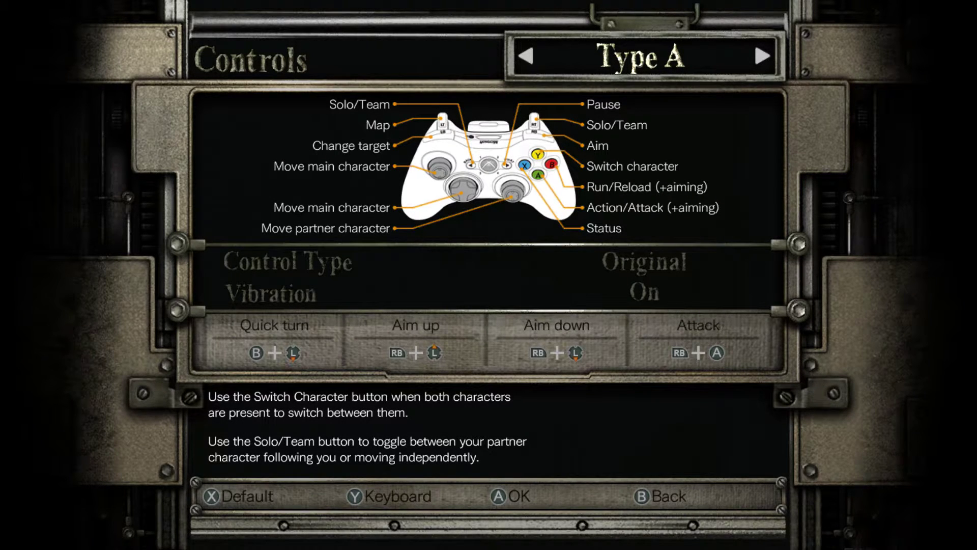
- Check the Control Type and Vibration settings in the game's Controls, and leave the options
key("Down")
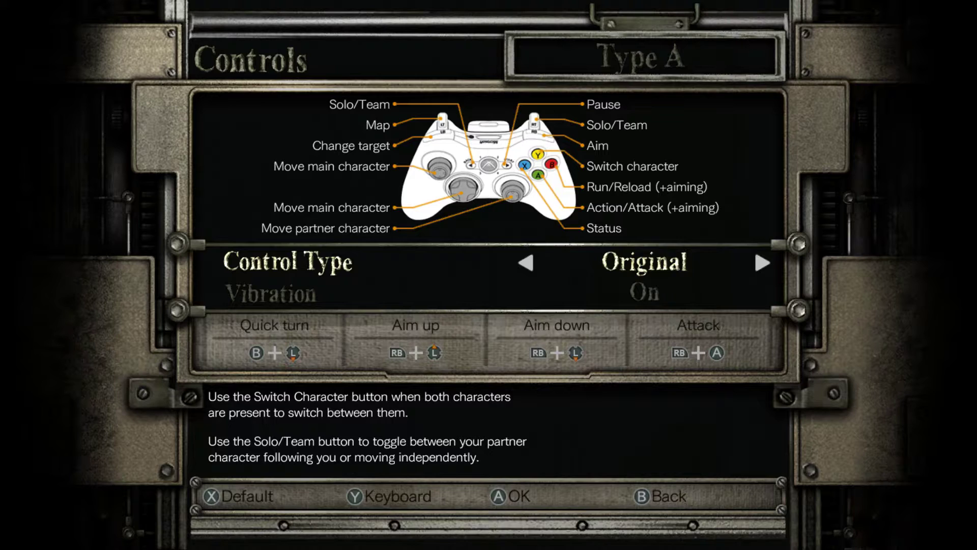
key("Down")
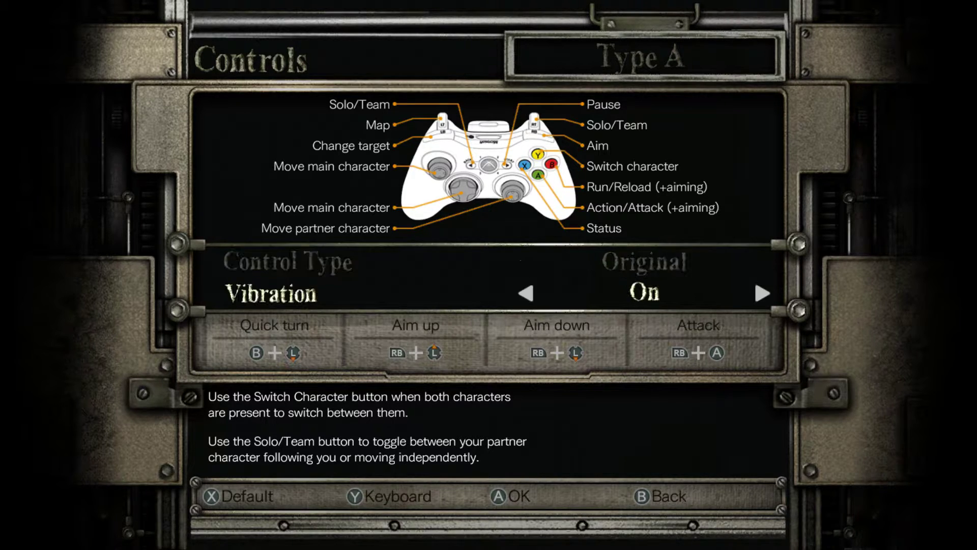
key("Escape")
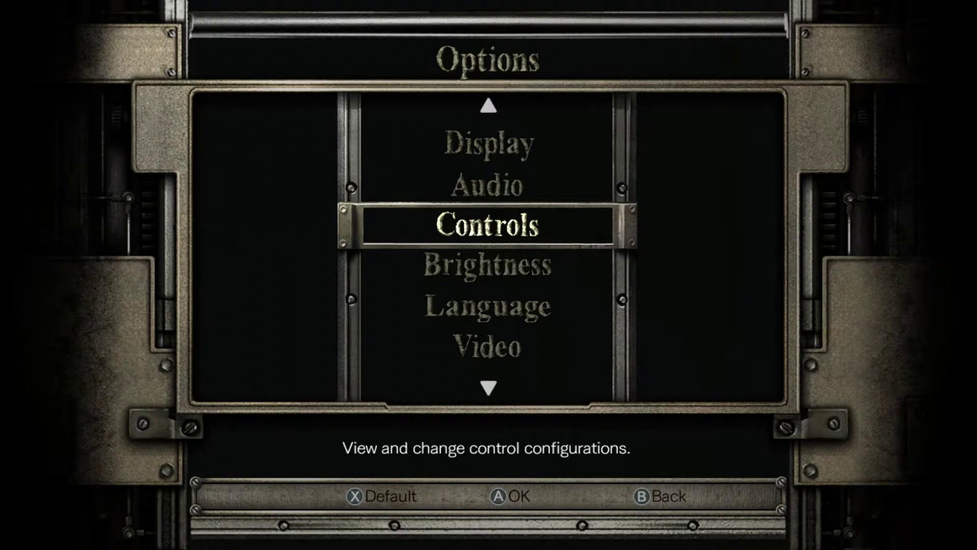
key("Escape")
key("Escape")
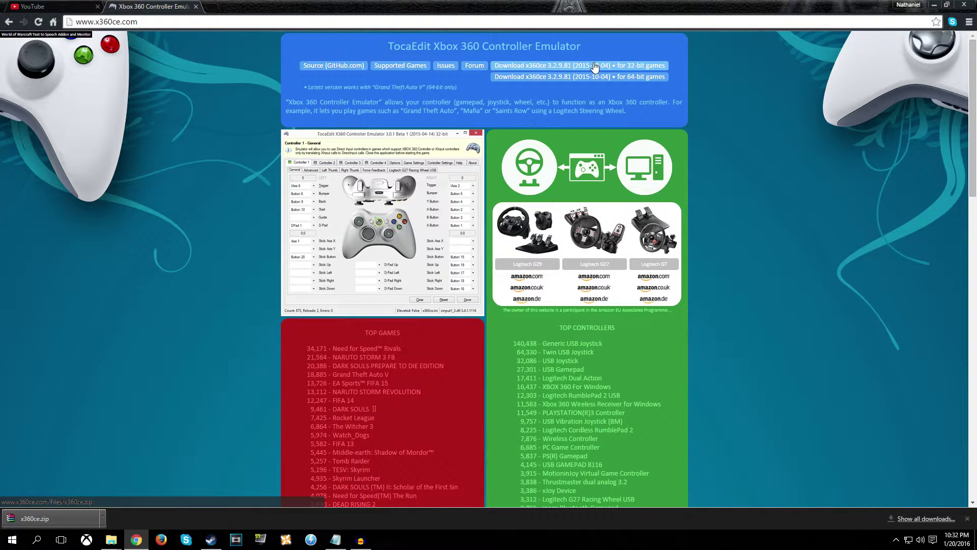
- Download the x360ce 3.2.9.81 build for 32-bit games to the desktop as x360ce.zip and extract it there
left_click(568, 65)
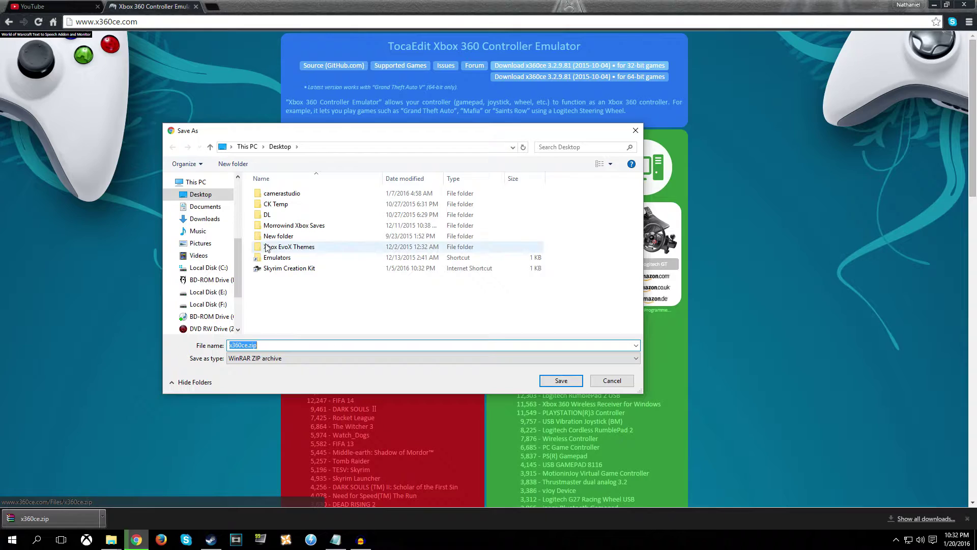
left_click(561, 380)
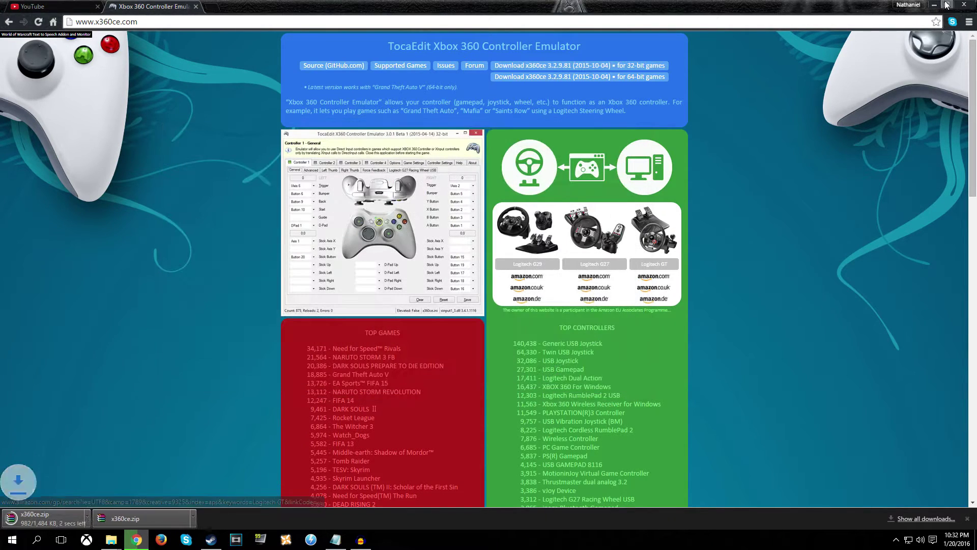
key("super+d")
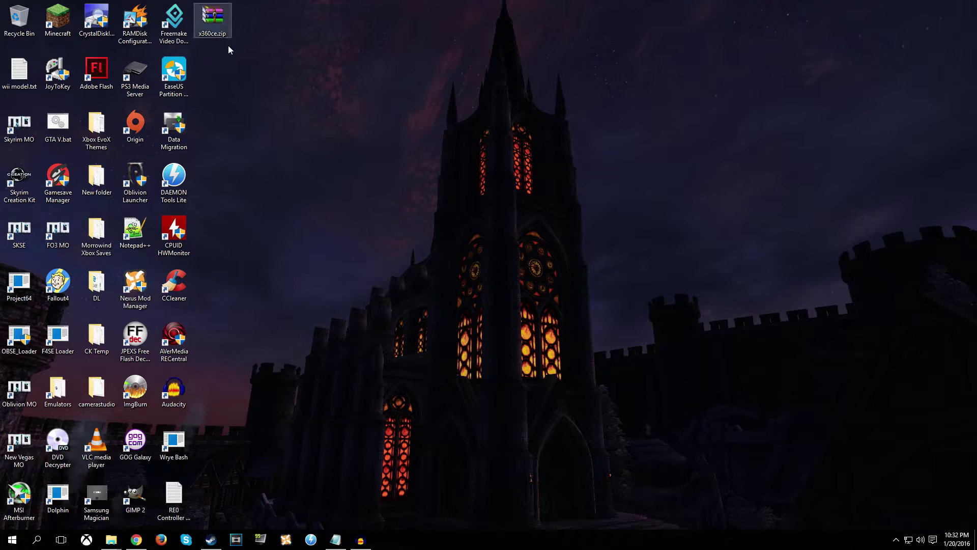
right_click(204, 12)
left_click(248, 64)
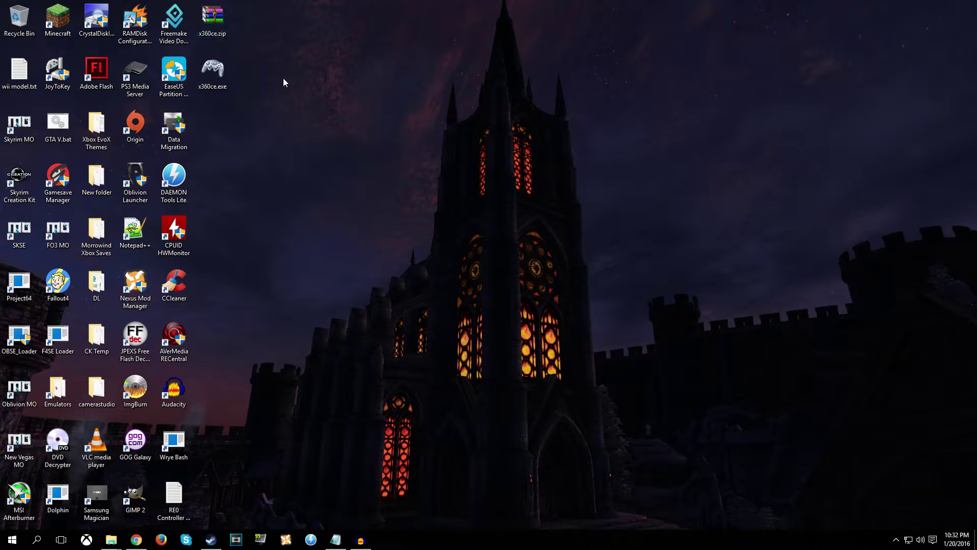
- Copy x360ce.exe from the desktop into the Resident Evil 0 folder under Steam's common games folder
right_click(209, 72)
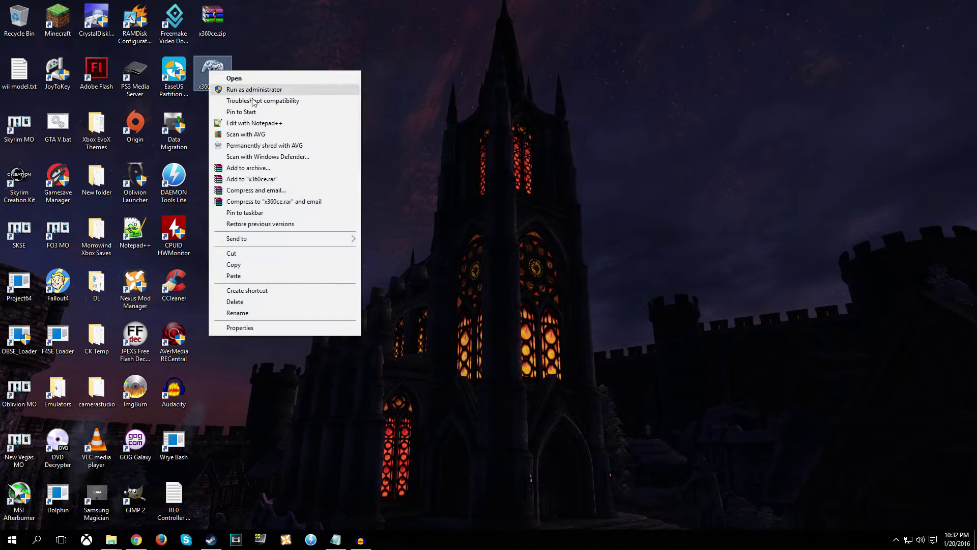
left_click(264, 267)
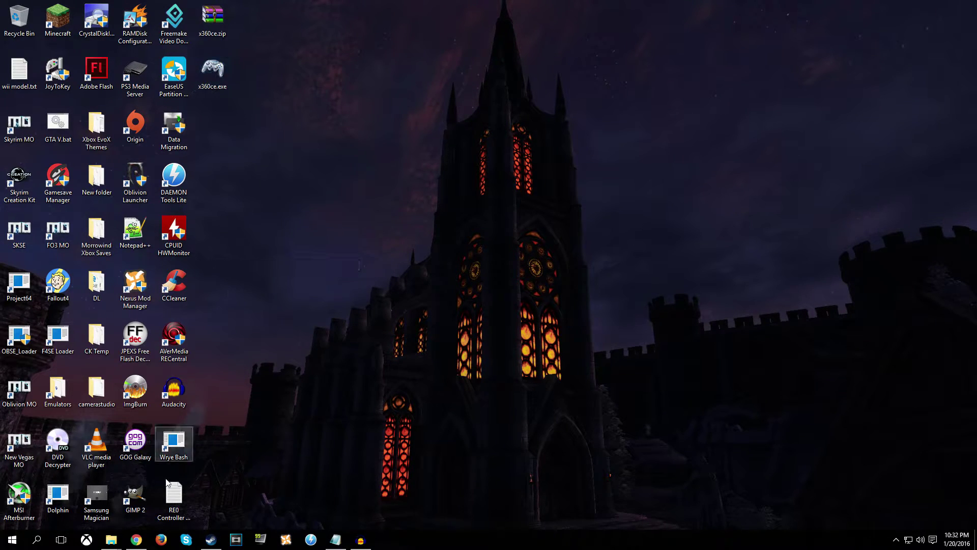
mouse_move(121, 548)
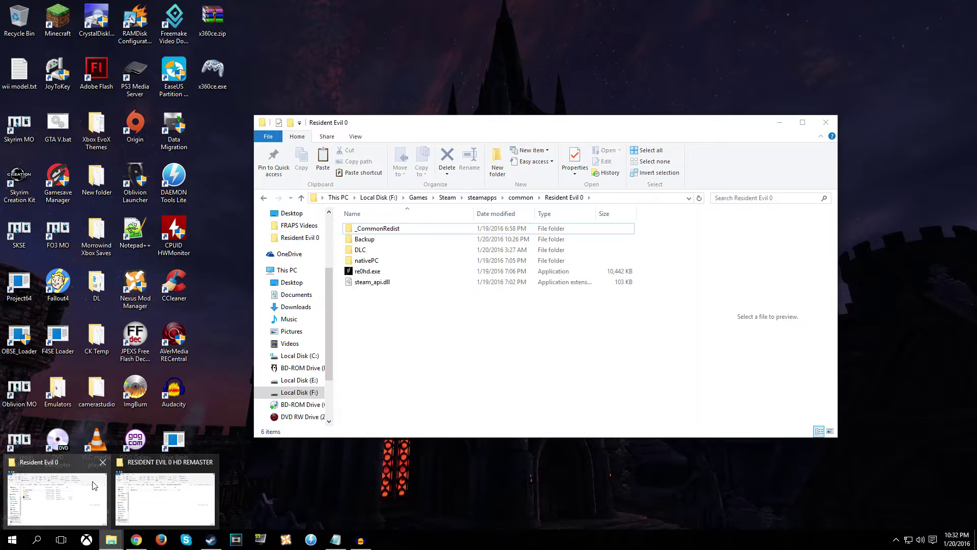
left_click(93, 485)
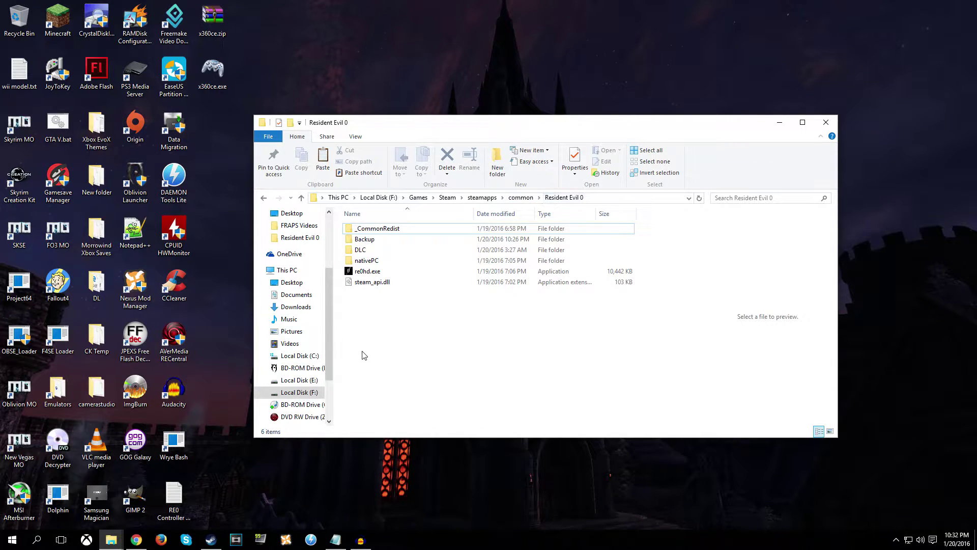
right_click(369, 304)
left_click(402, 375)
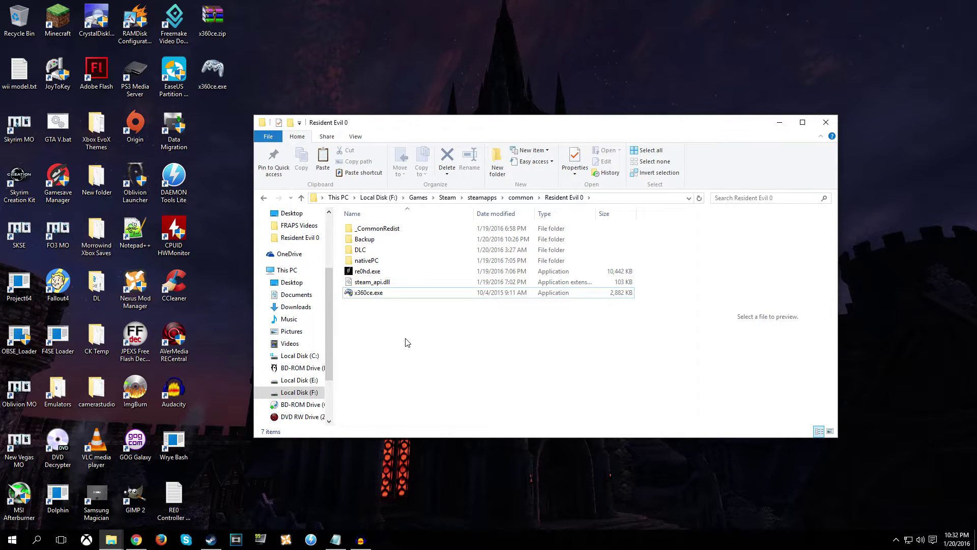
- Launch x360ce.exe from the Resident Evil 0 folder and create the missing xinput1_3.dll file
left_click(393, 294)
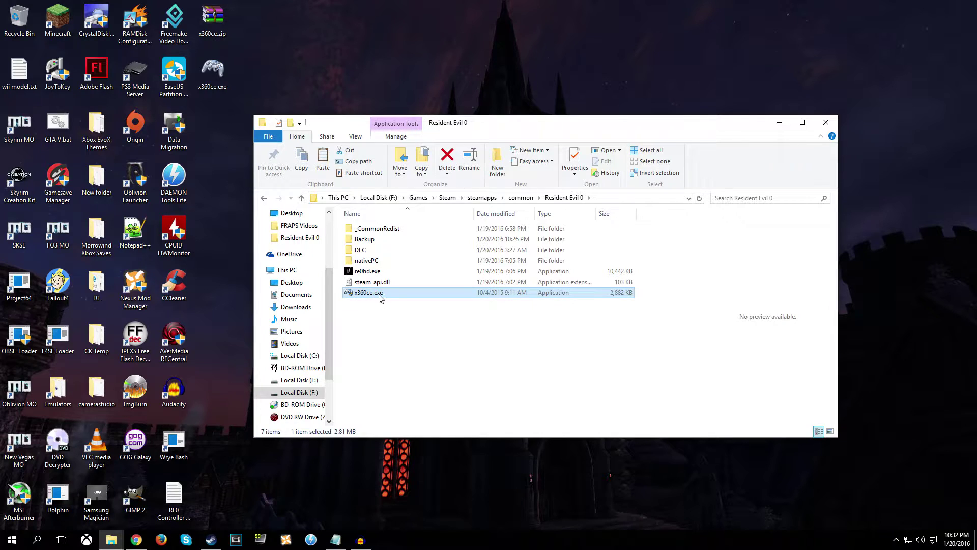
left_click(384, 325)
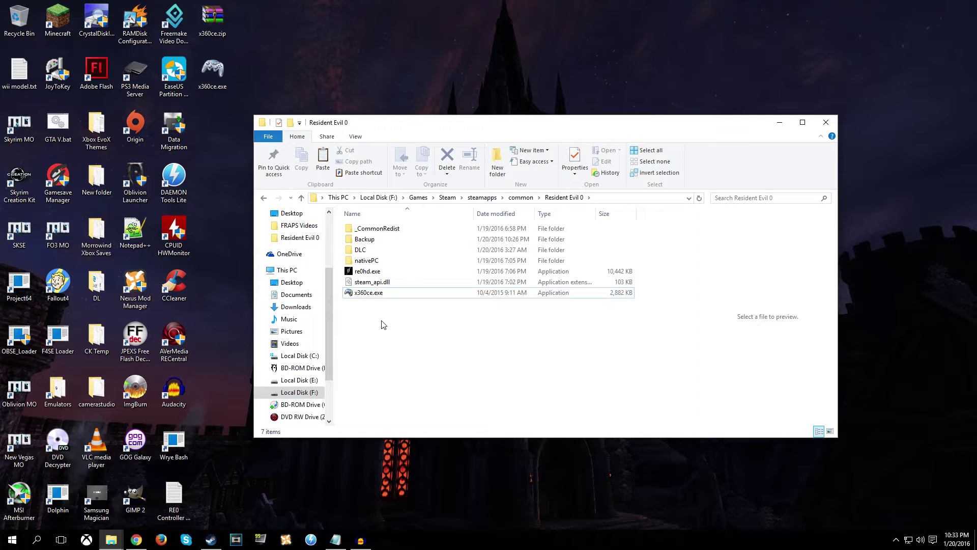
left_click(370, 296)
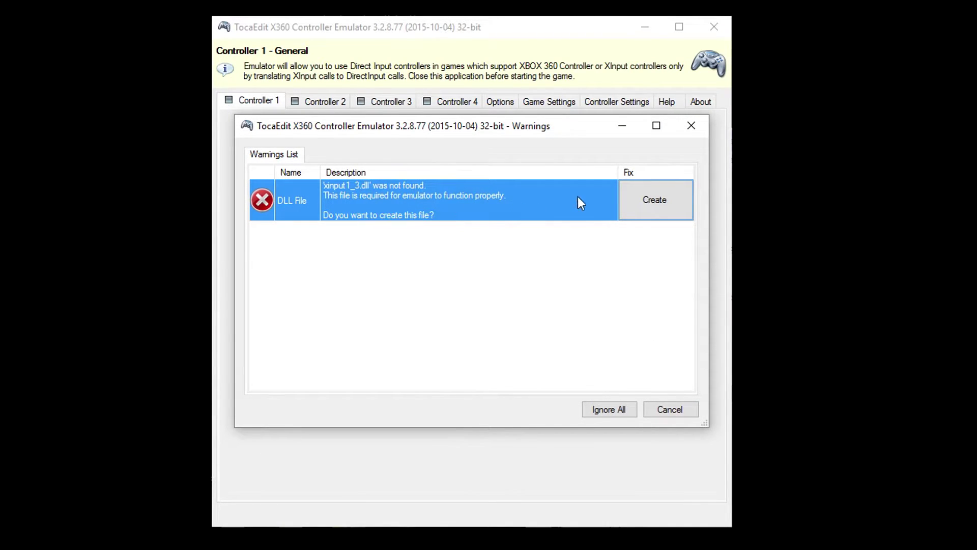
left_click(648, 200)
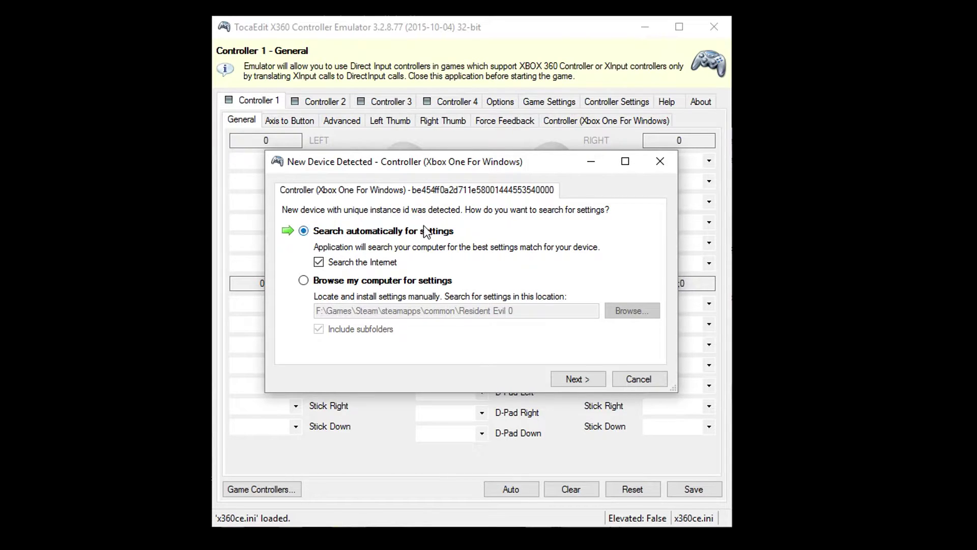
- Cancel the new device settings search and fill all Controller 1 settings automatically
left_click(631, 383)
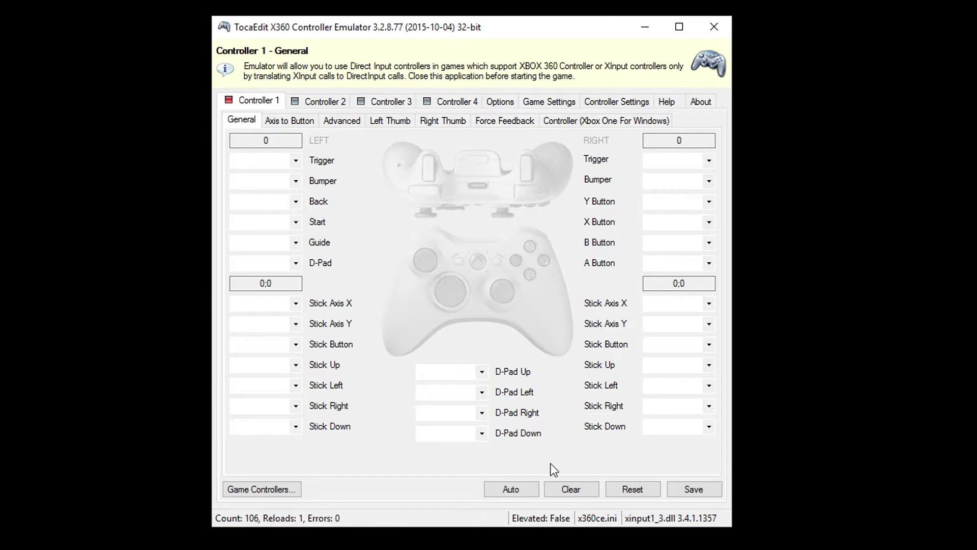
left_click(512, 488)
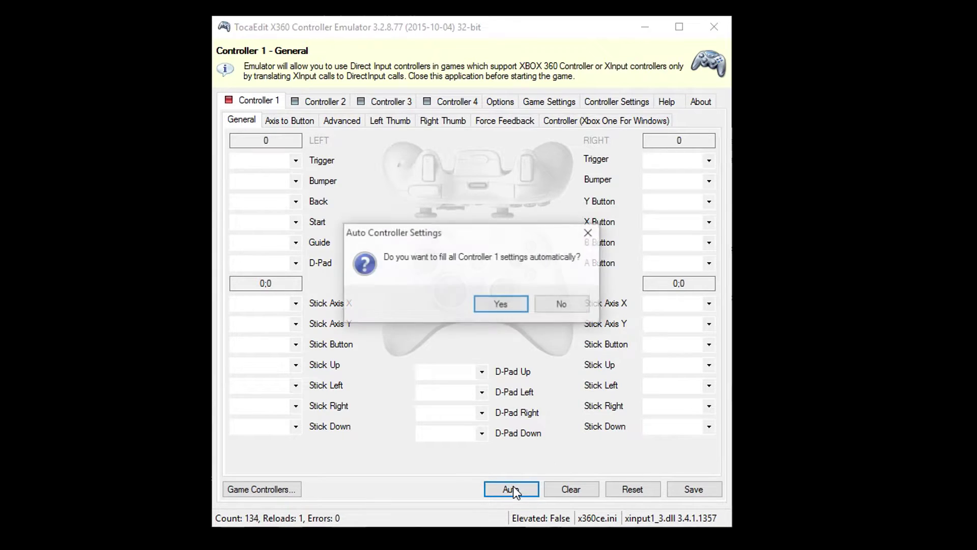
left_click(500, 305)
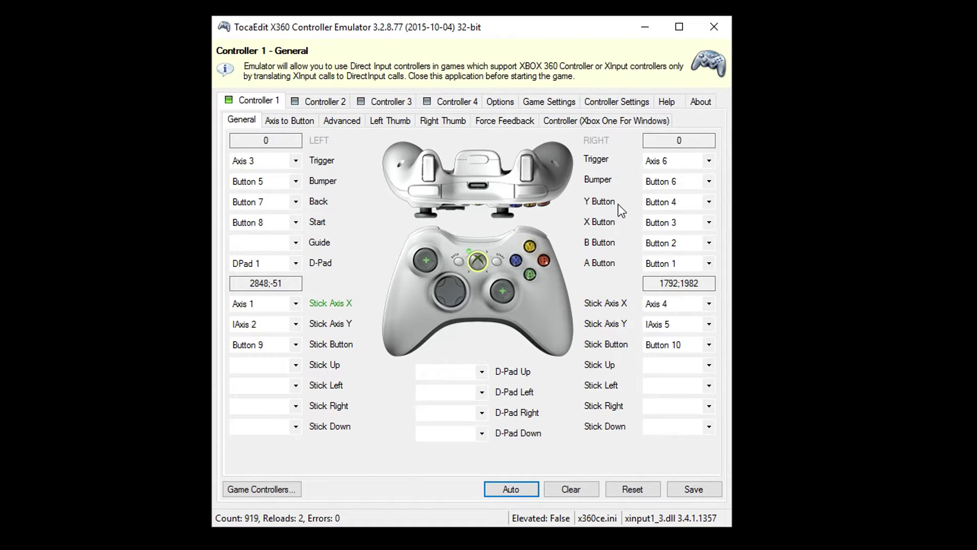
- Record new mappings for Controller 1, assigning Button 6 to the left trigger and Axis 3 to the left bumper
left_click(295, 160)
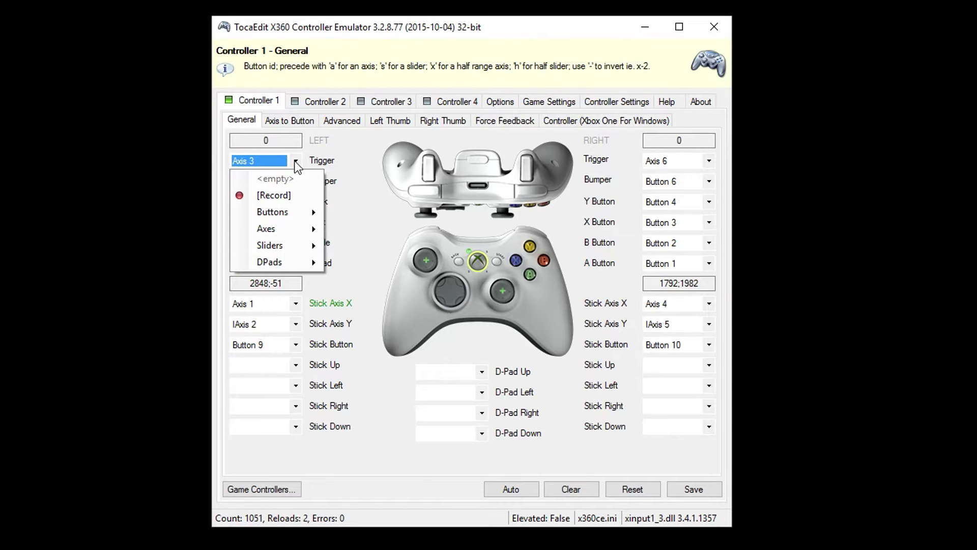
left_click(285, 196)
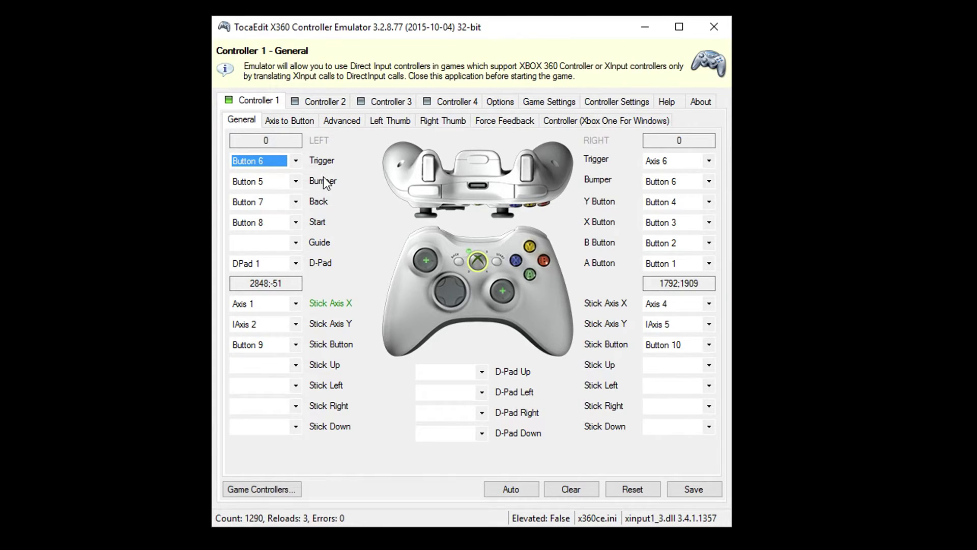
left_click(296, 181)
left_click(289, 215)
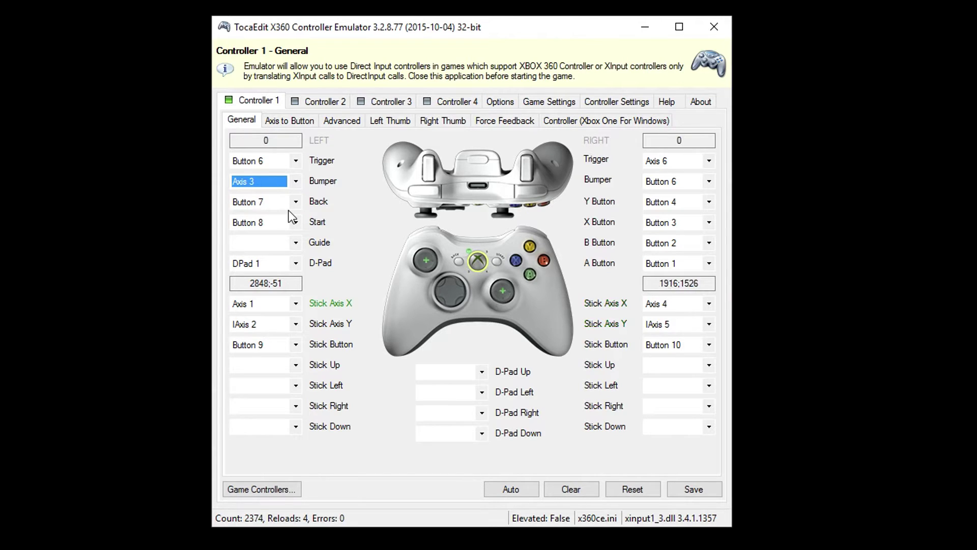
- Record Axis 6 as the right bumper mapping for Controller 1, leaving the right trigger empty
left_click(709, 160)
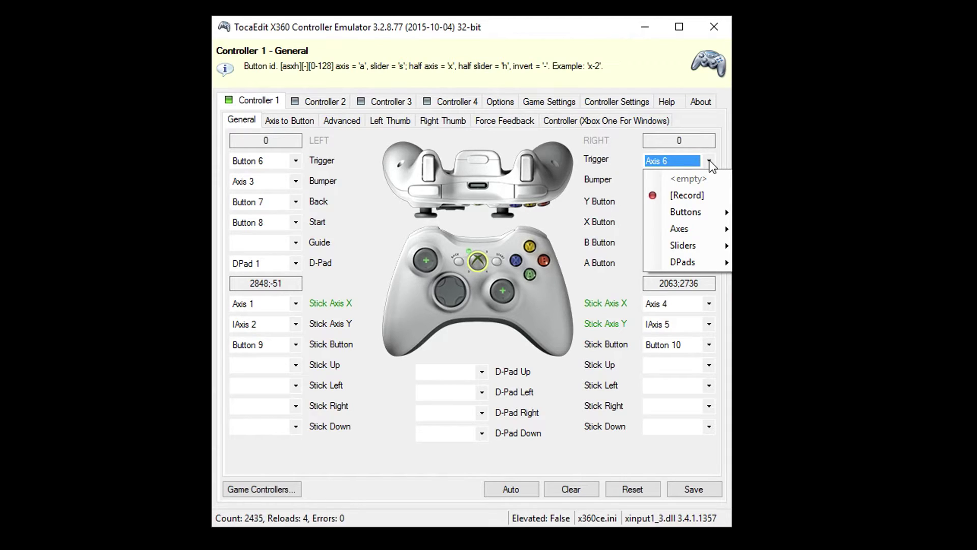
left_click(709, 162)
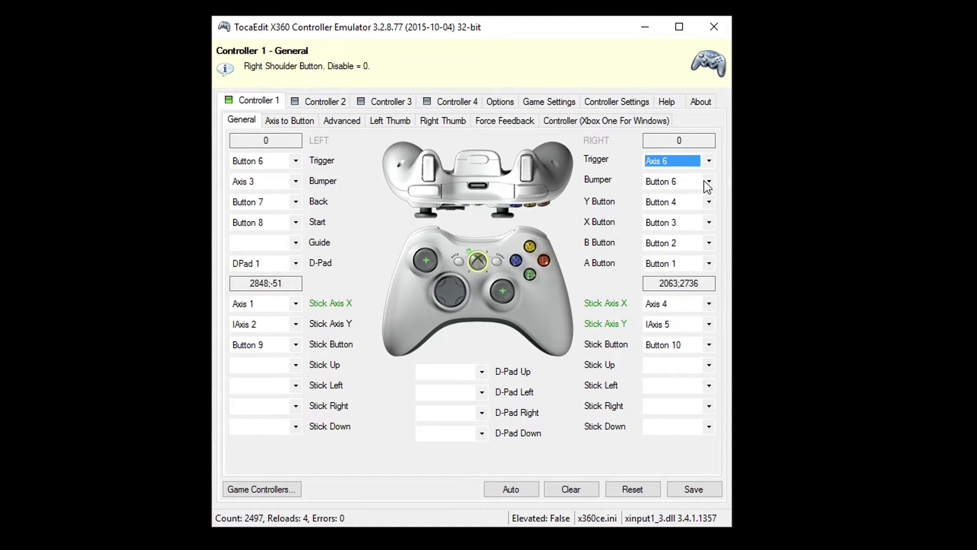
left_click(708, 182)
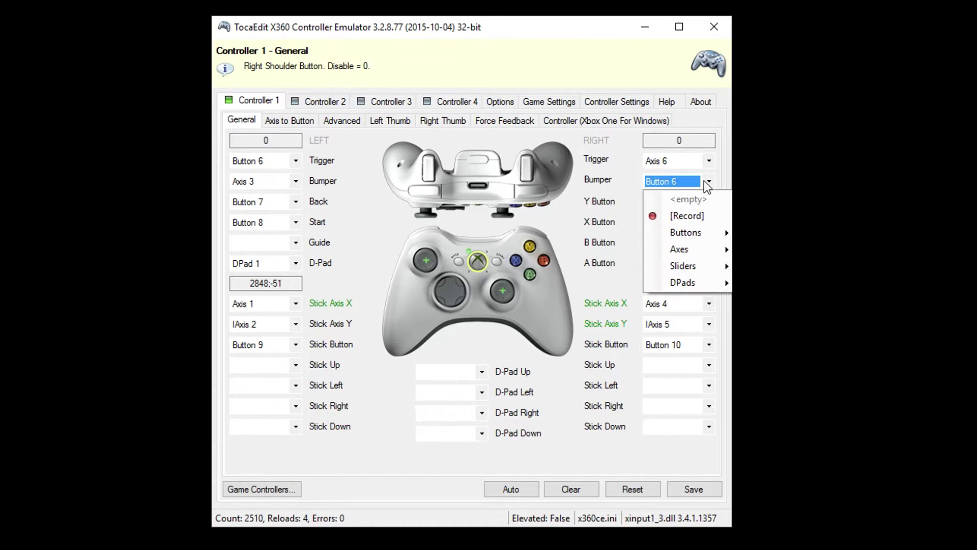
left_click(694, 217)
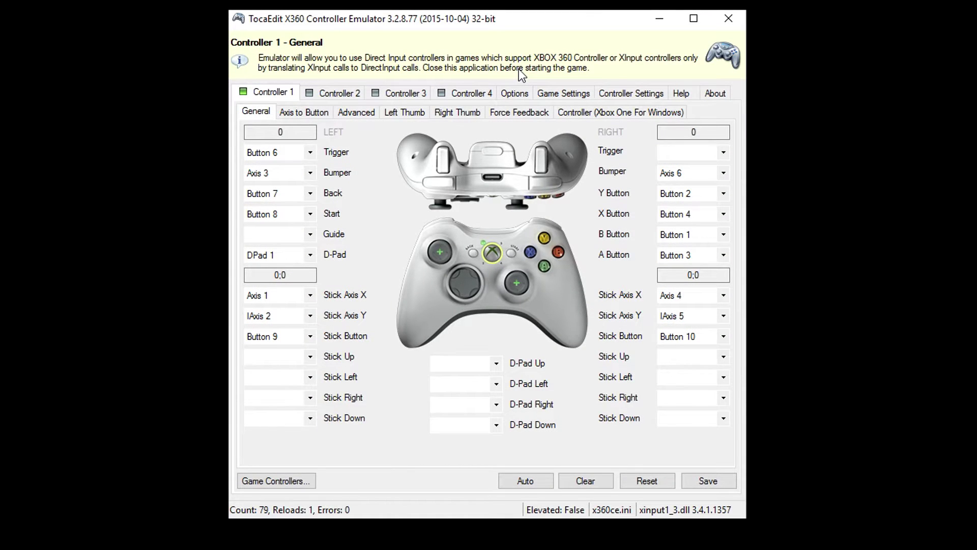
left_click(724, 153)
left_click(721, 183)
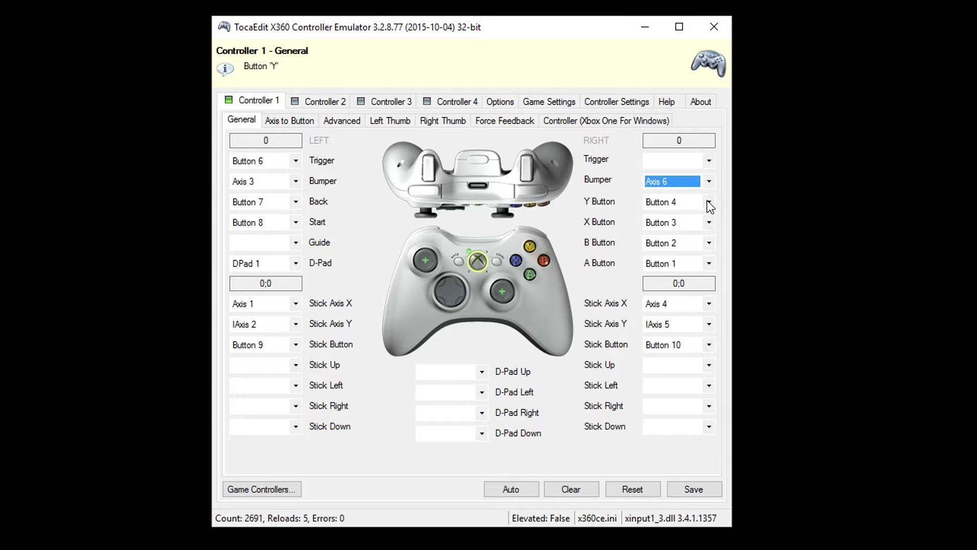
- Record new mappings for Controller 1, assigning Button 2 to the Y button and Button 4 to the X button
left_click(707, 202)
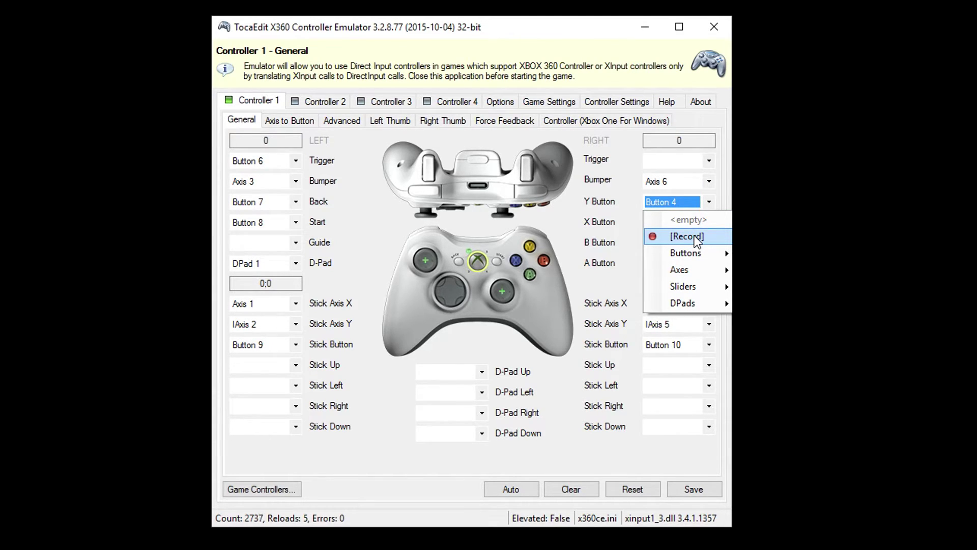
left_click(694, 235)
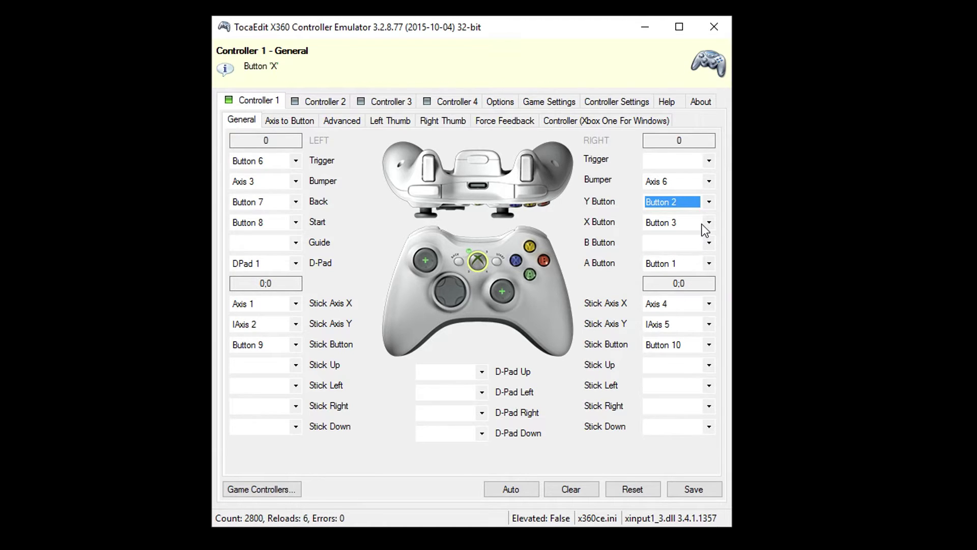
left_click(708, 223)
left_click(698, 257)
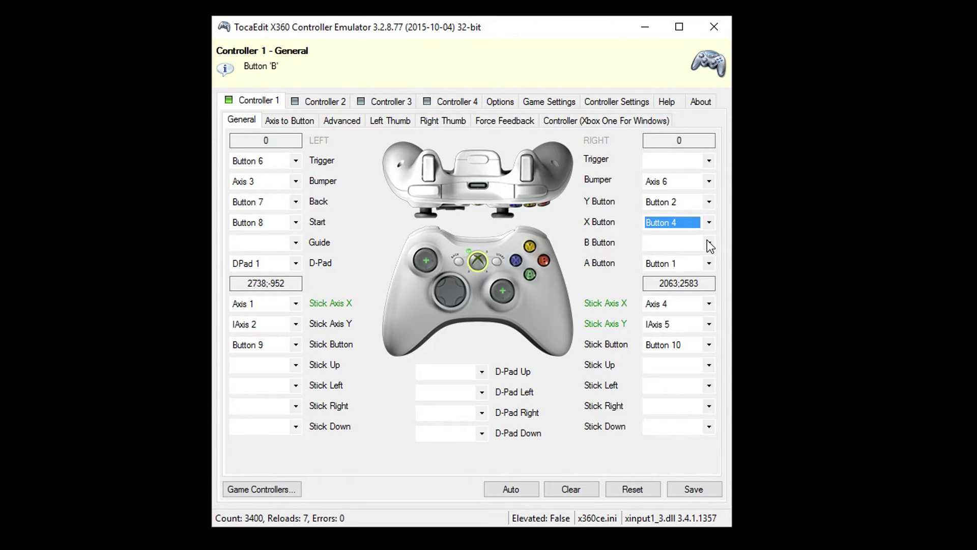
- Record Button 1 for the B button and Button 3 for the A button, and save the controller settings
left_click(709, 243)
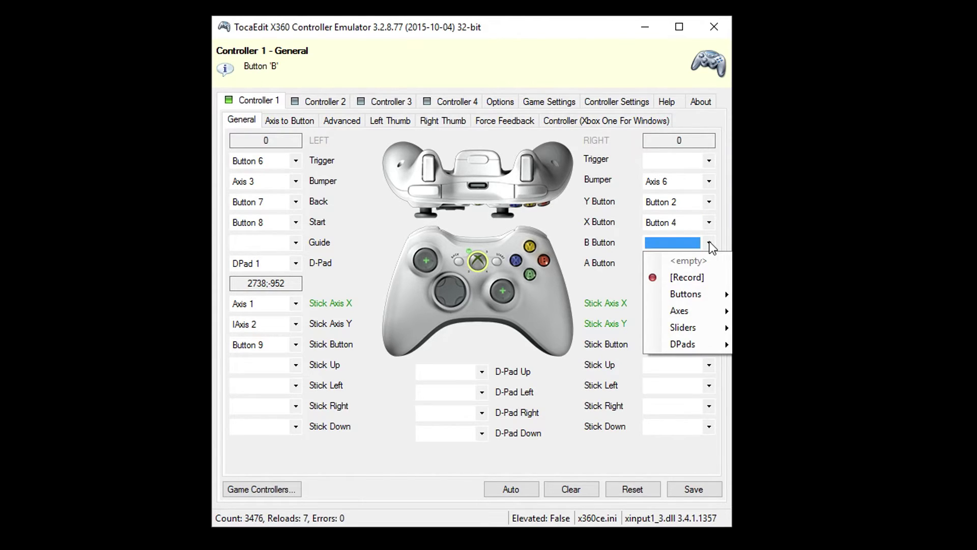
left_click(701, 278)
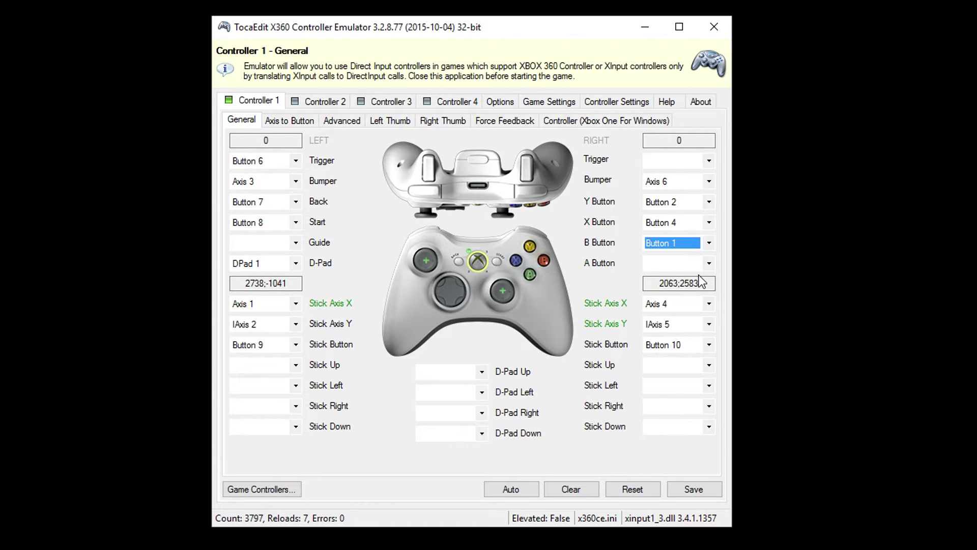
left_click(707, 262)
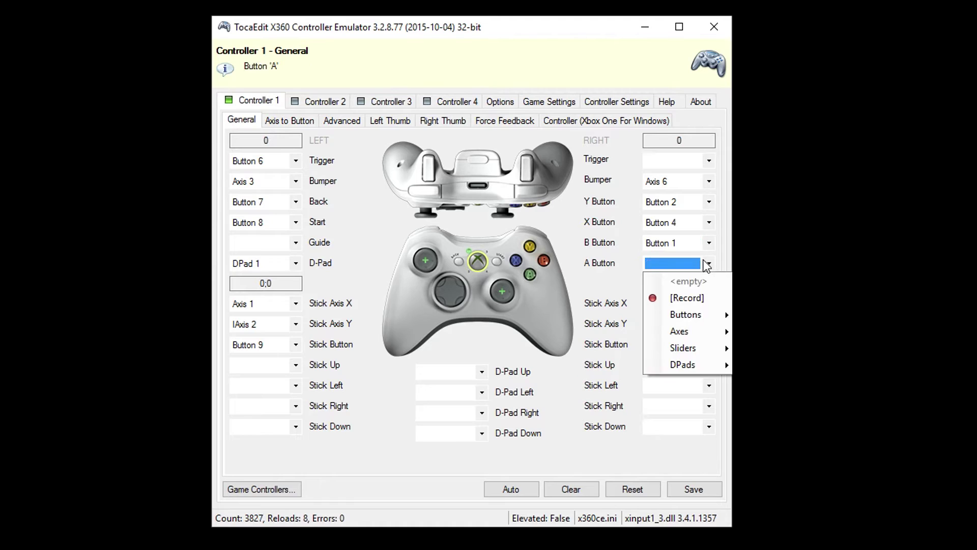
left_click(701, 300)
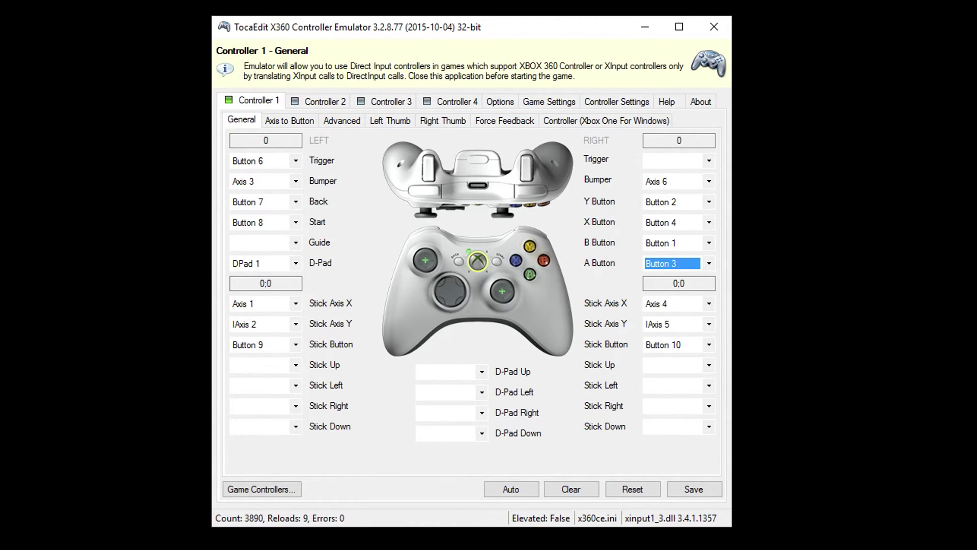
left_click(687, 487)
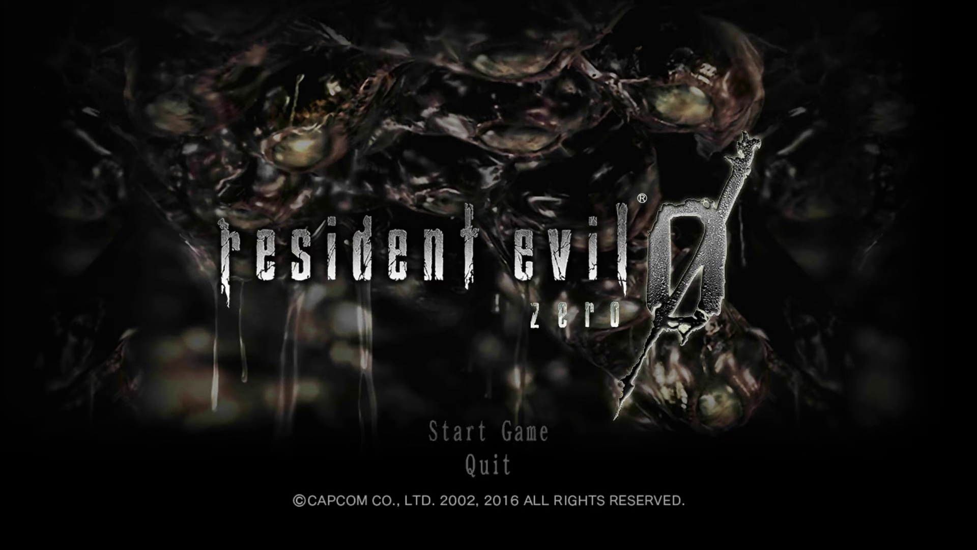
- Start the game in Resident Evil 0 and check the inventory screen, closing it again
key("Return")
key("Return")
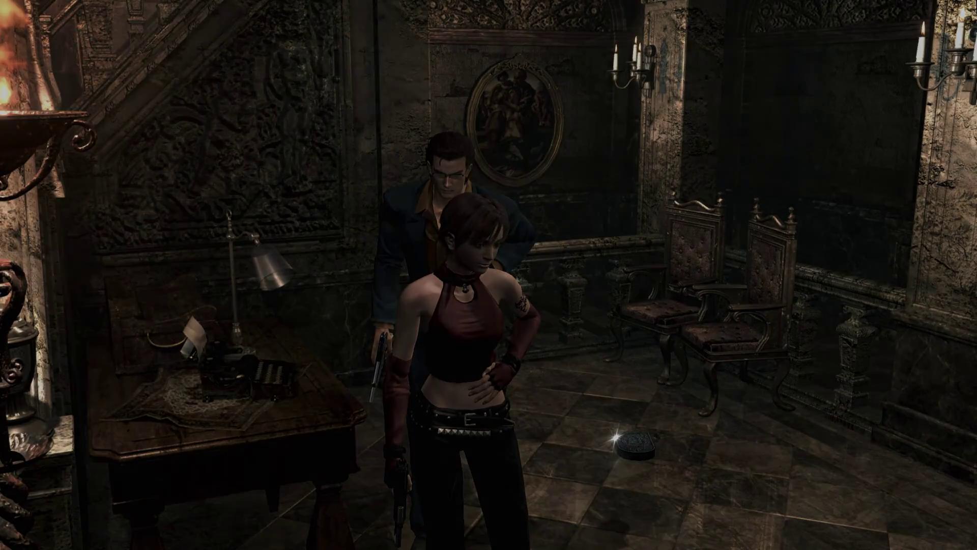
key("Tab")
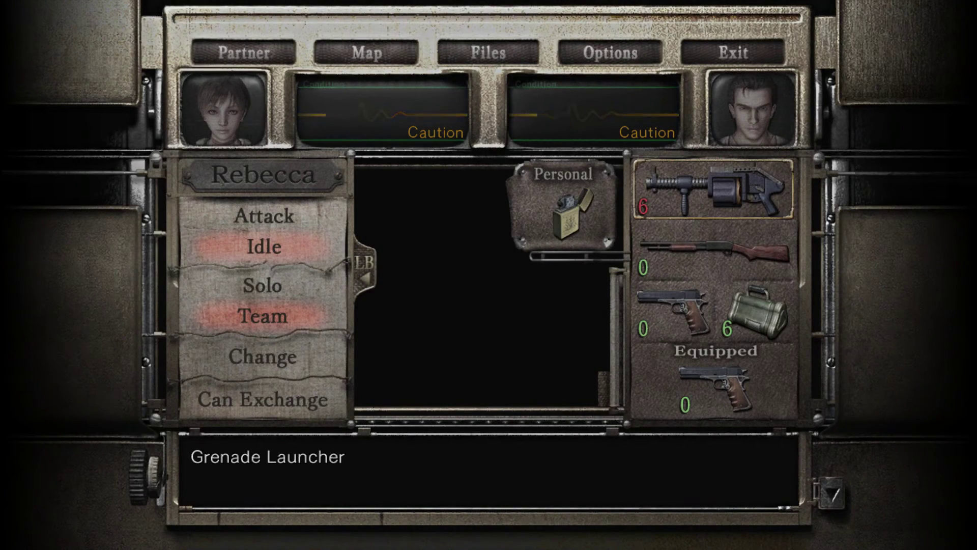
key("Tab")
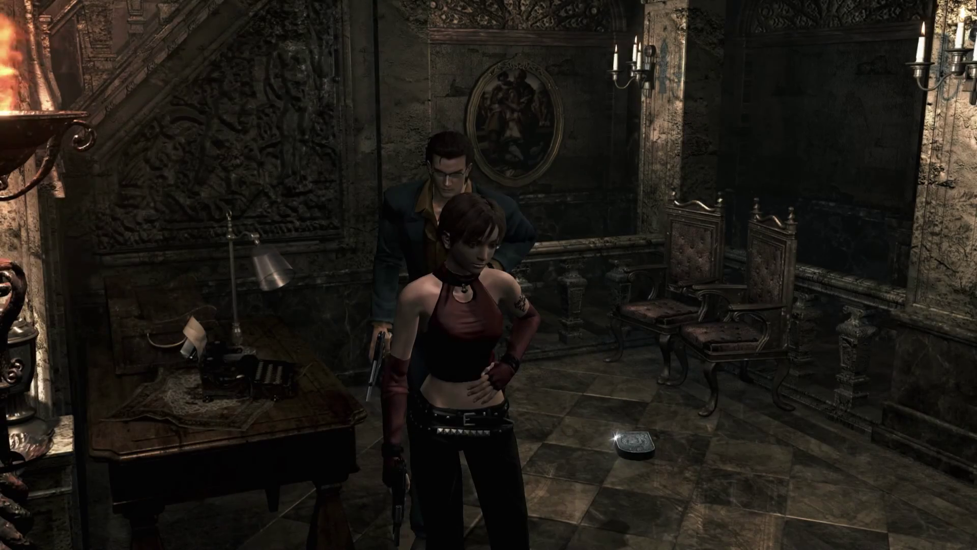
key("Down")
key("Up")
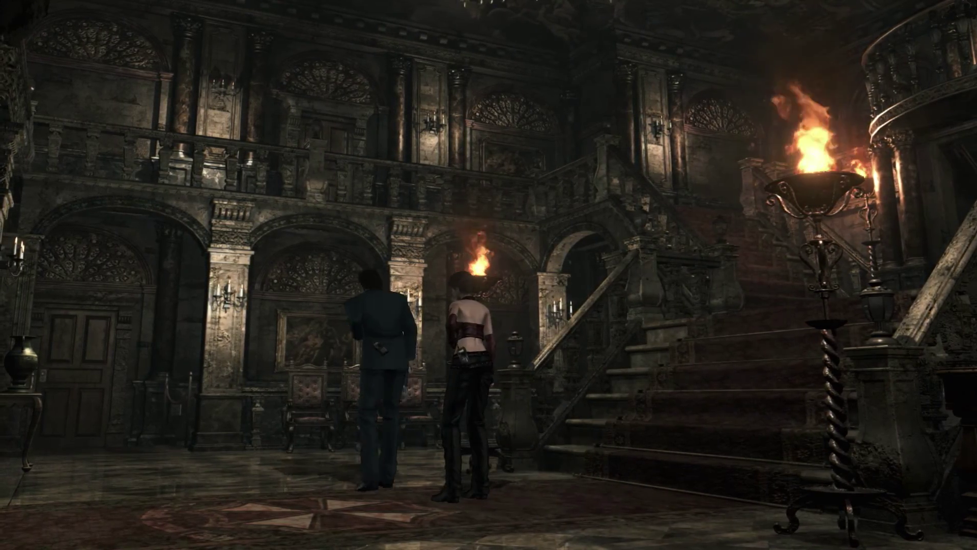
key("Left")
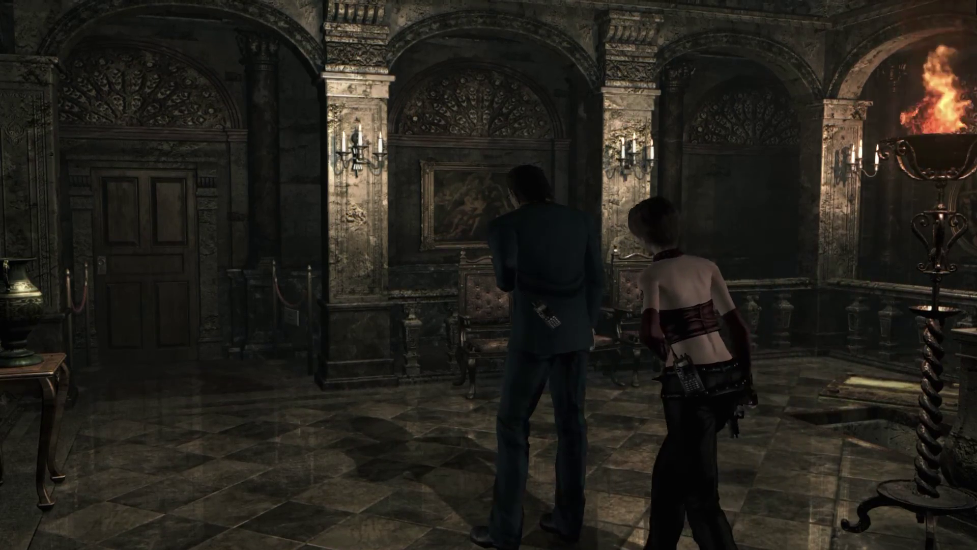
key("Left")
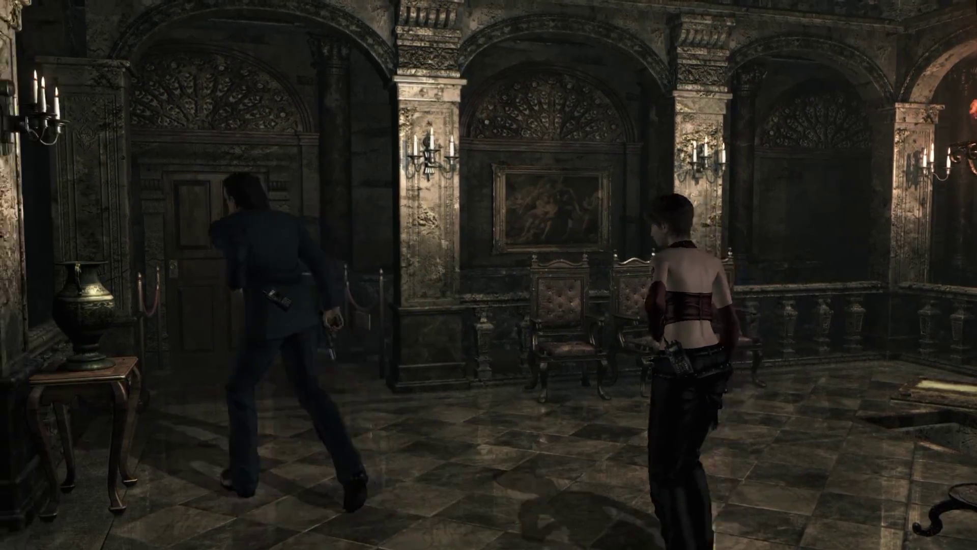
key("Left")
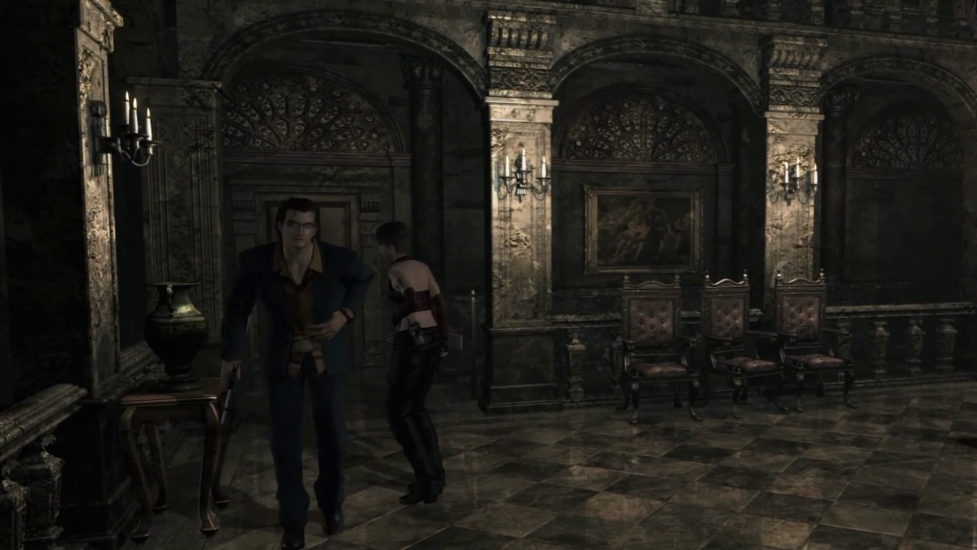
key("Down")
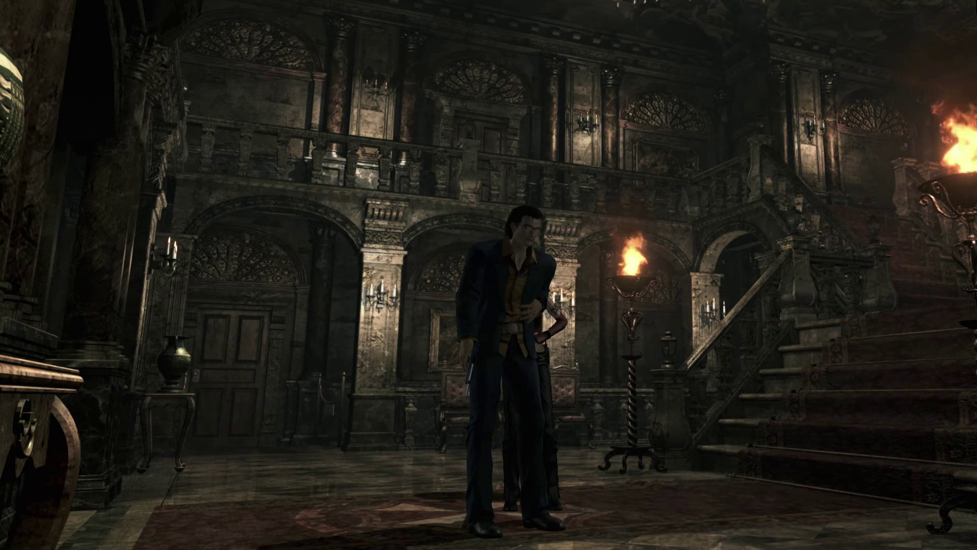
- View the Training Facility 1F map, test zooming it in and out, and return to the game
key("m")
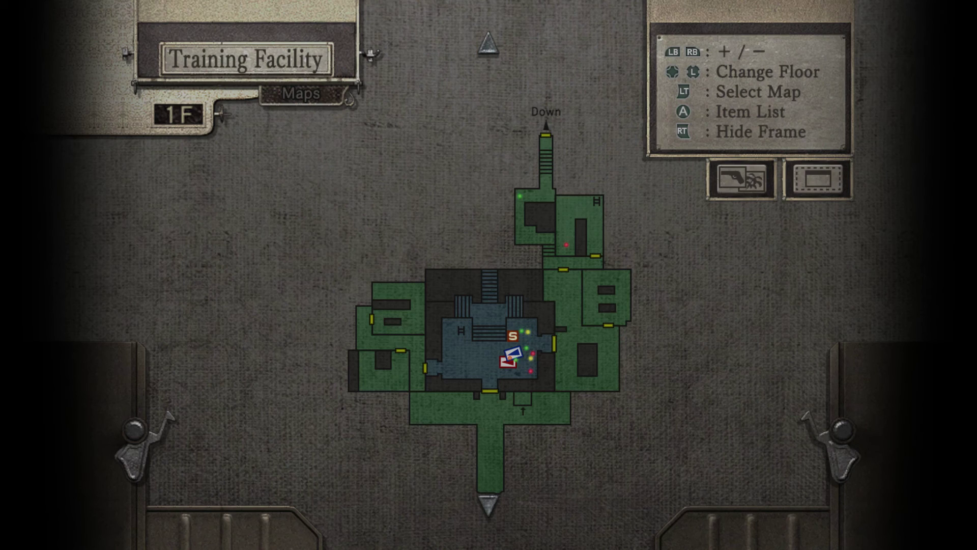
scroll(489, 275, "up", 1)
scroll(489, 274, "down", 1)
scroll(489, 275, "up", 1)
scroll(488, 275, "down", 1)
key("Escape")
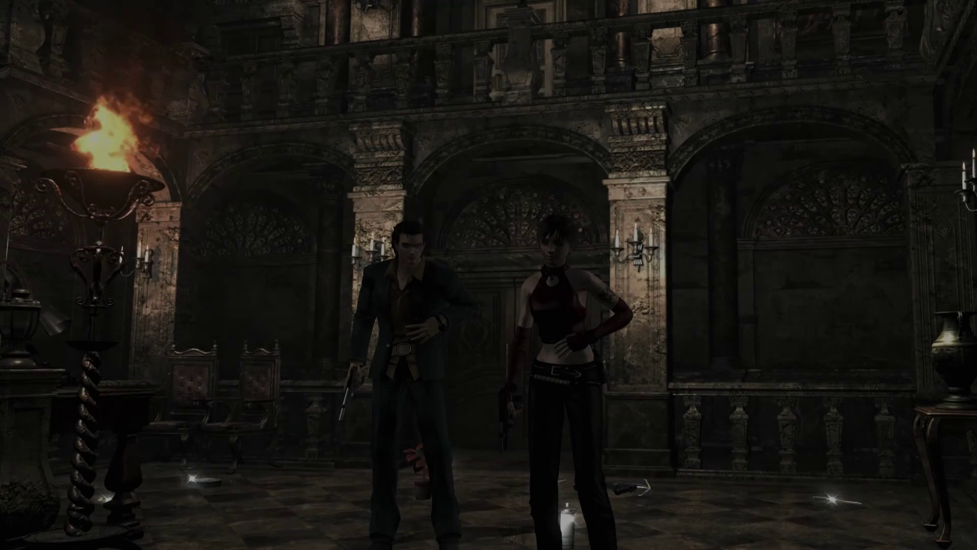